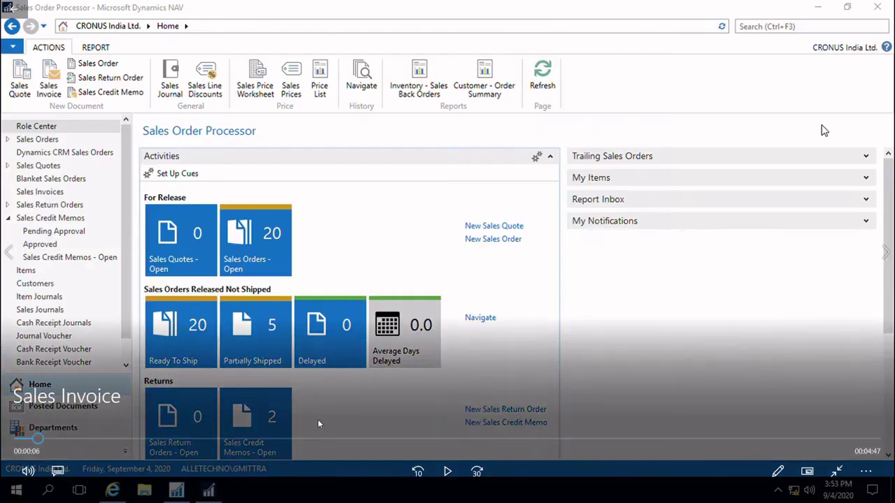
Review the E-Invoice Integration Setup card from the E-Invoicing department and close it unchanged
click(448, 472)
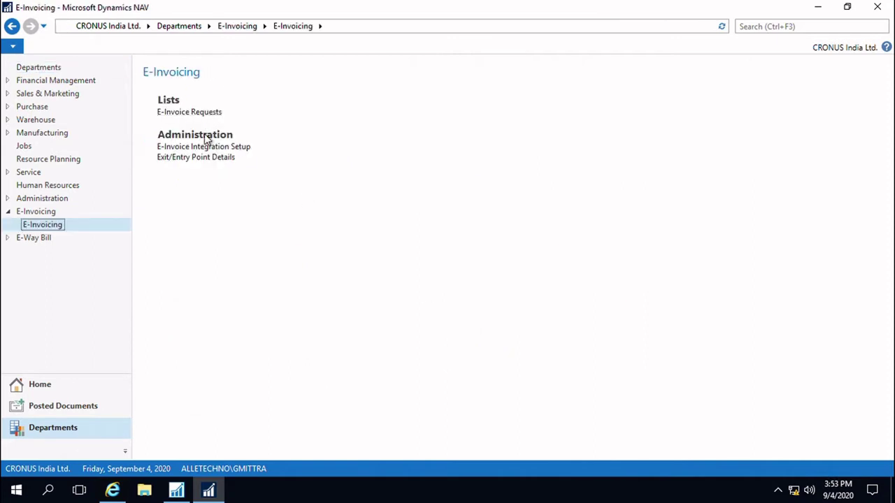
click(209, 149)
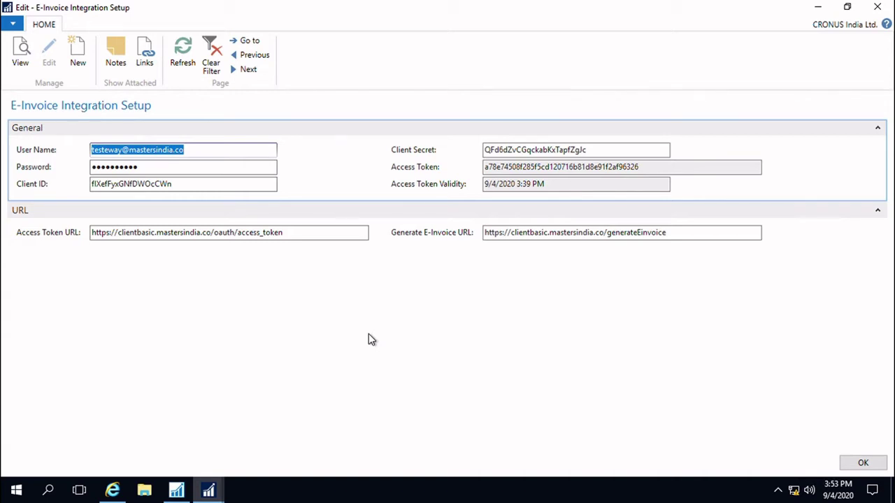
key(Escape)
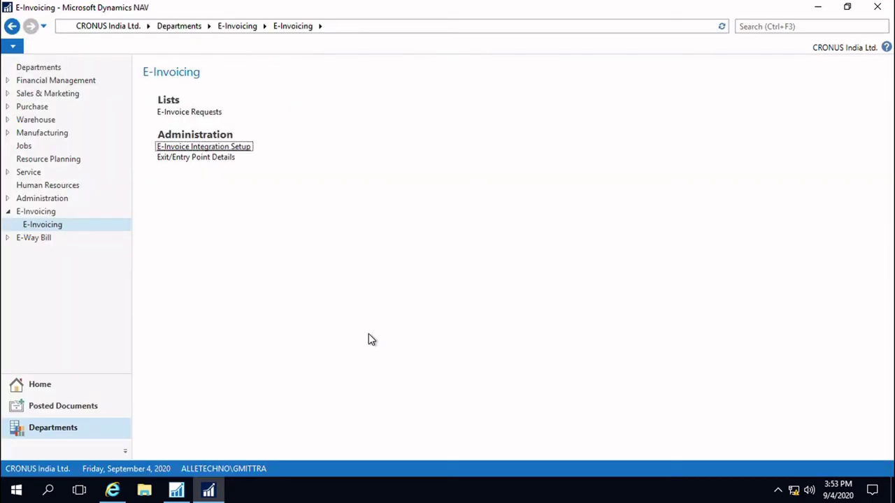
Search 'sales Invoice' to reach the Sales Invoices list and select invoice 1029
click(774, 28)
text(sales)
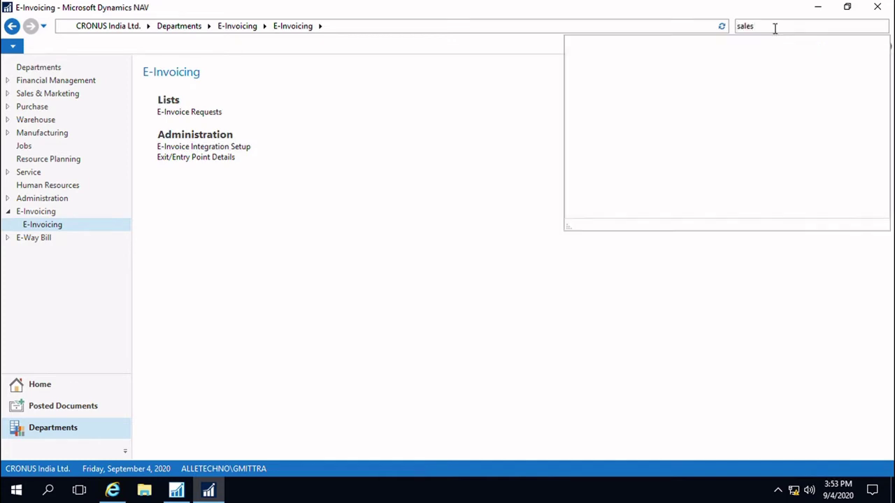
text( Invoice)
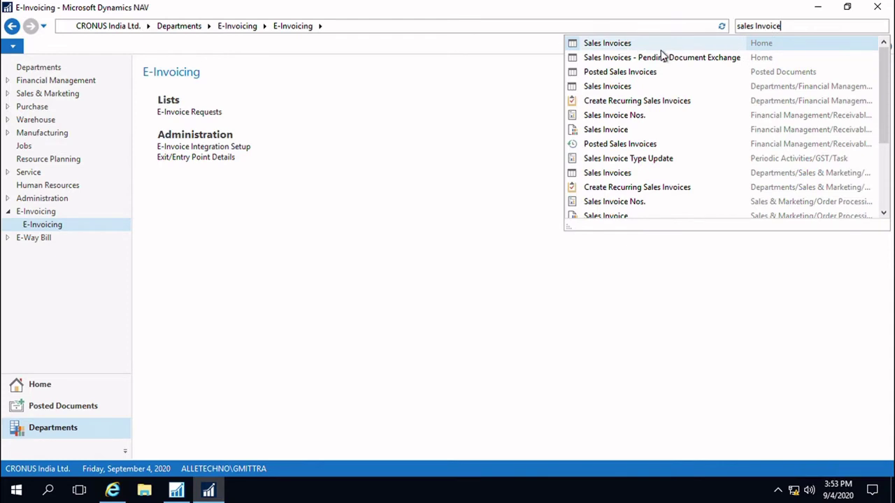
click(616, 49)
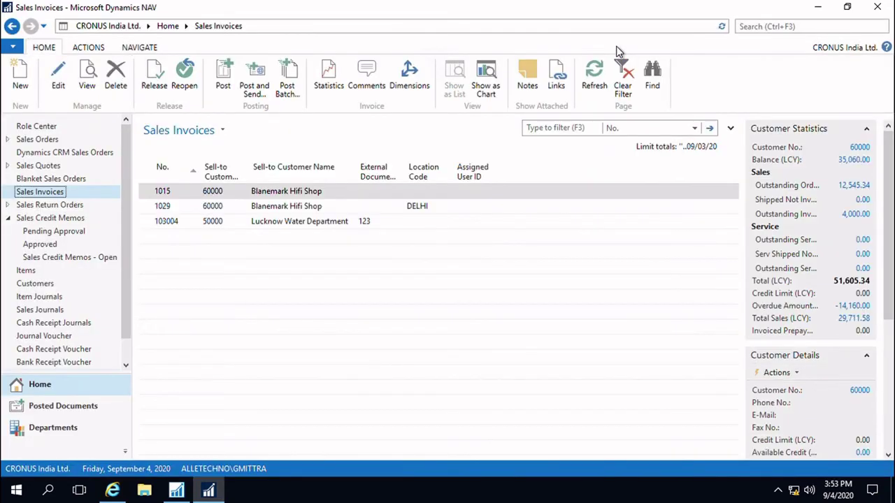
click(166, 208)
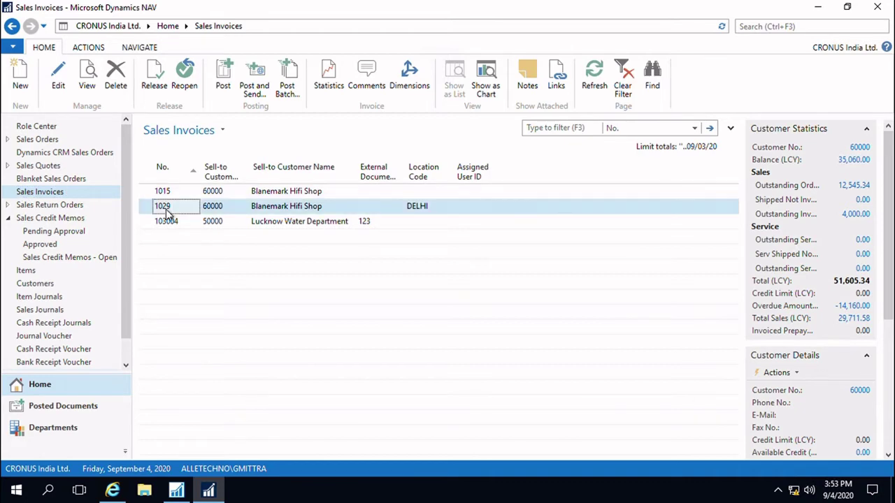
Open invoice 1029, check the Bicycle line's GST group code, and review statistics (720.00 GST, 4,720.00 total)
double_click(167, 210)
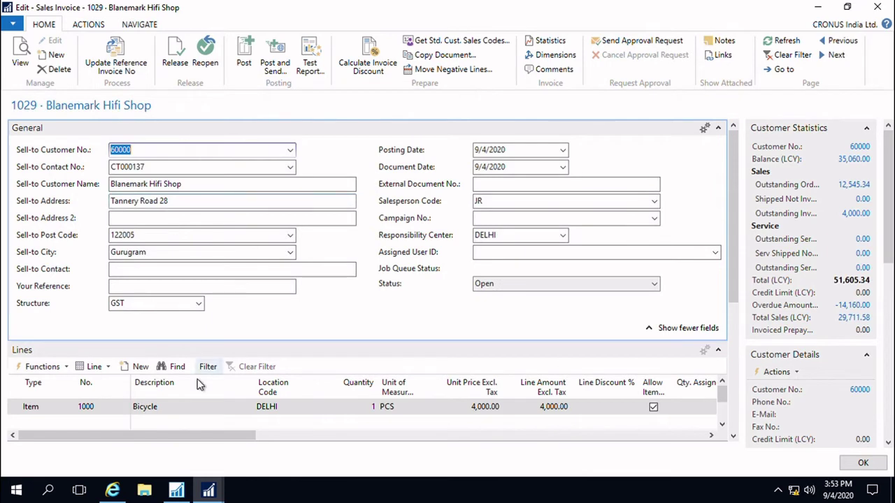
drag(201, 441, 544, 437)
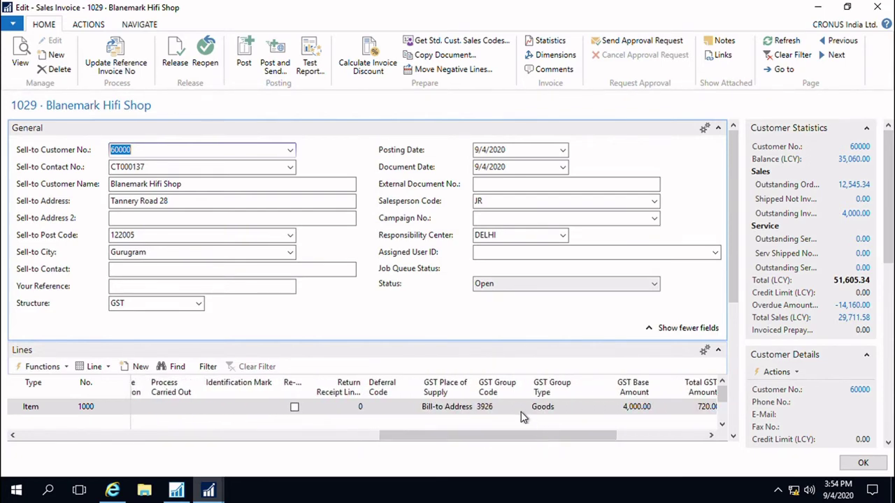
click(521, 412)
key(Tab)
key(Tab)
key(Tab)
key(Tab)
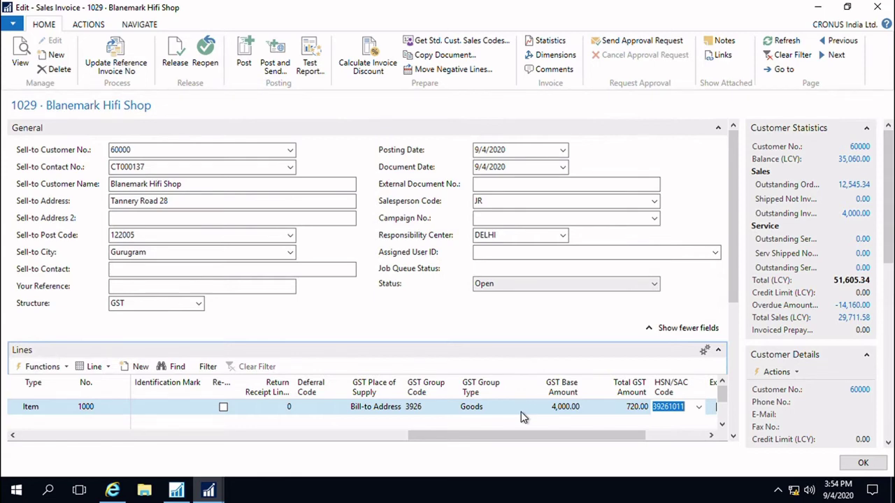
key(F7)
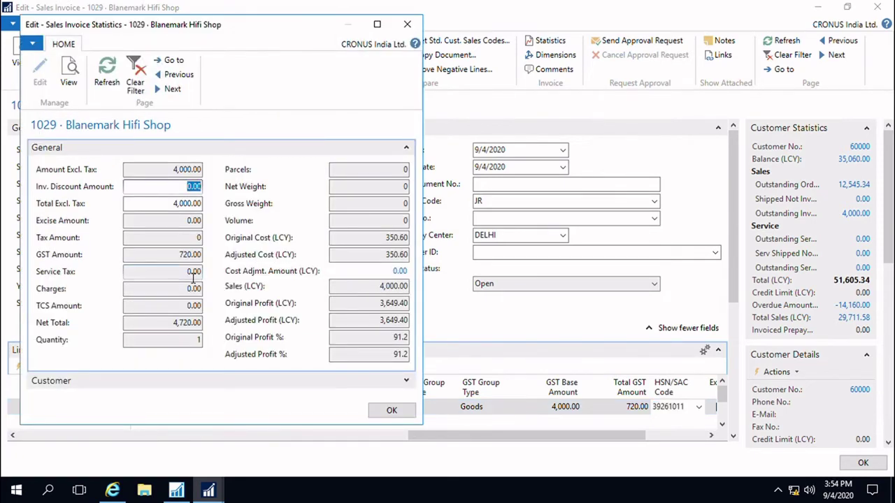
key(Escape)
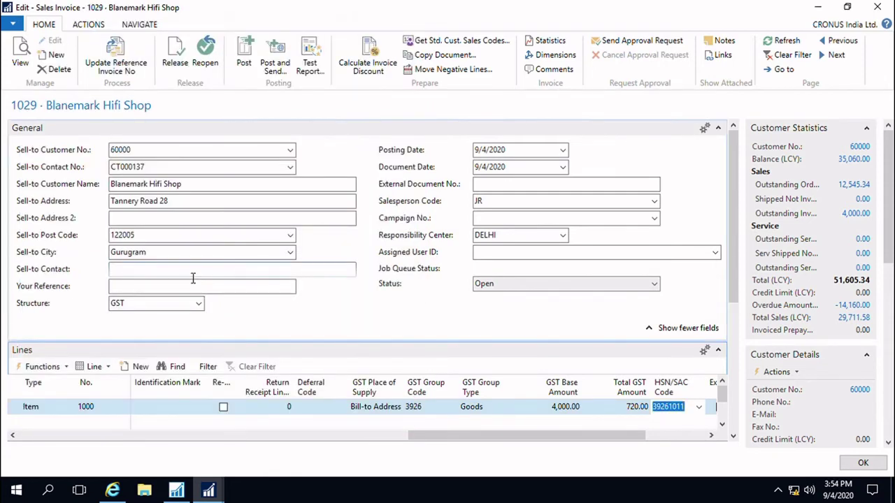
Post invoice 1029 as NDSINV/026, acknowledge the e-invoice generated message, and close the card
click(244, 64)
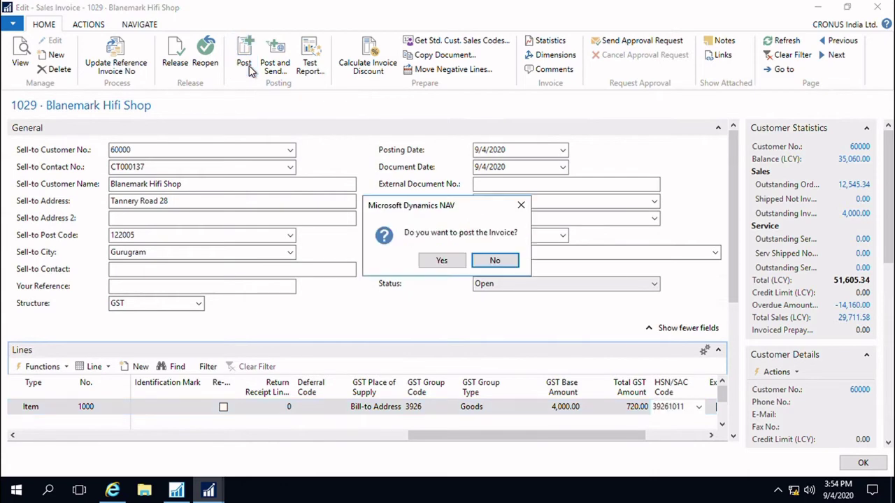
click(436, 264)
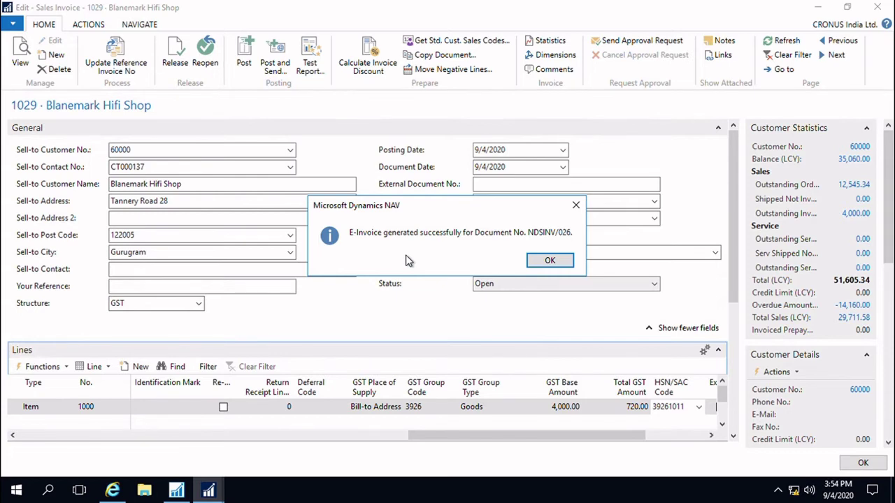
click(550, 261)
key(Escape)
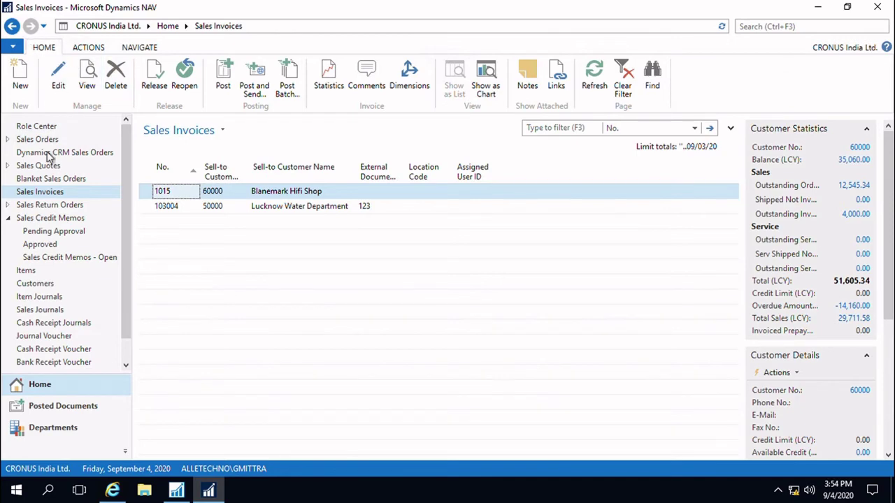
Open Financial Management's G/L Registers list sorted with the newest register first
click(55, 430)
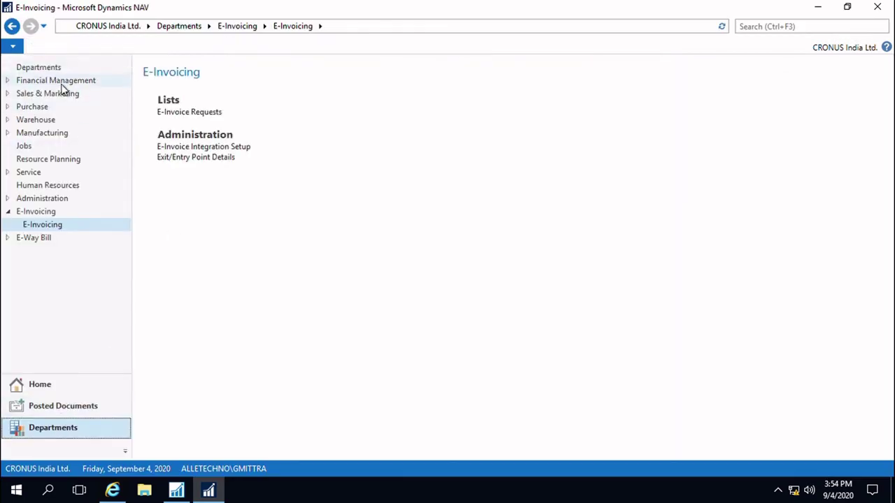
click(61, 82)
click(208, 402)
click(168, 132)
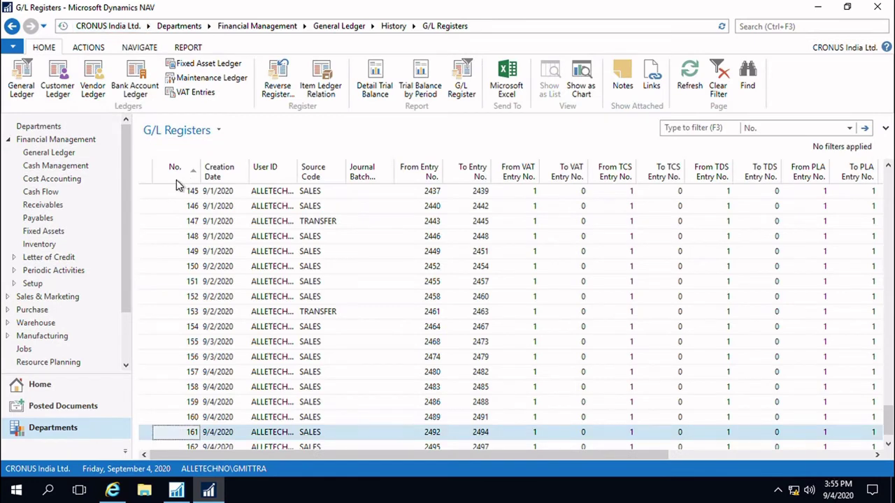
key(ctrl+Home)
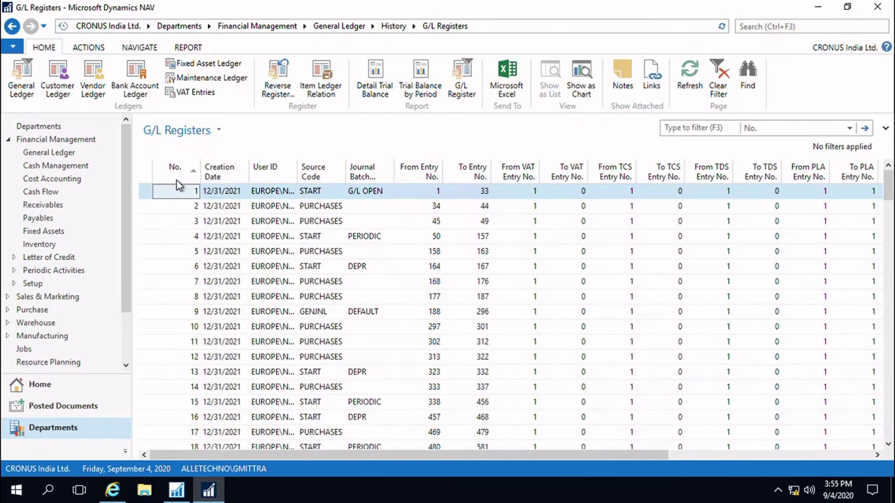
click(176, 180)
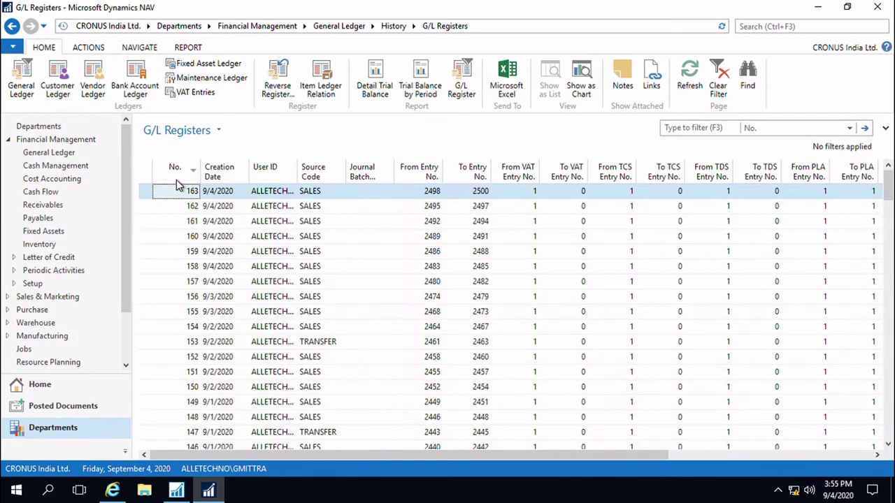
From the newest register's G/L entries, navigate to posted sales invoice NDSINV/026
click(21, 90)
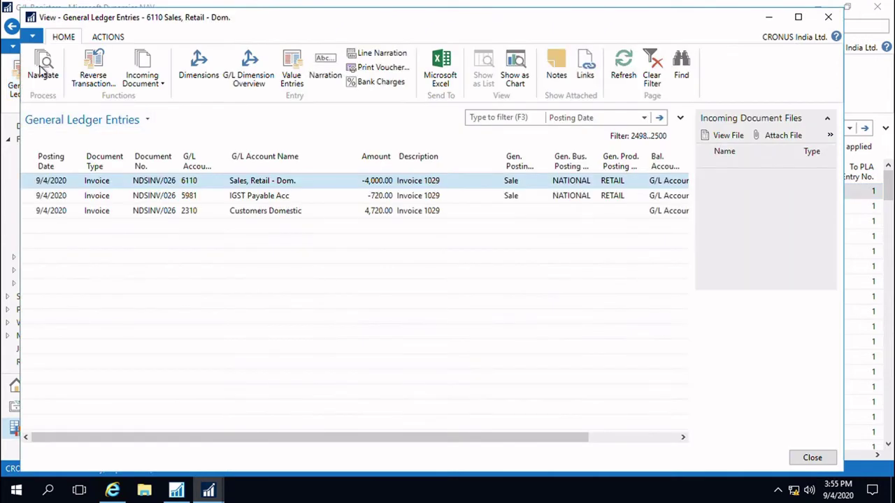
click(43, 70)
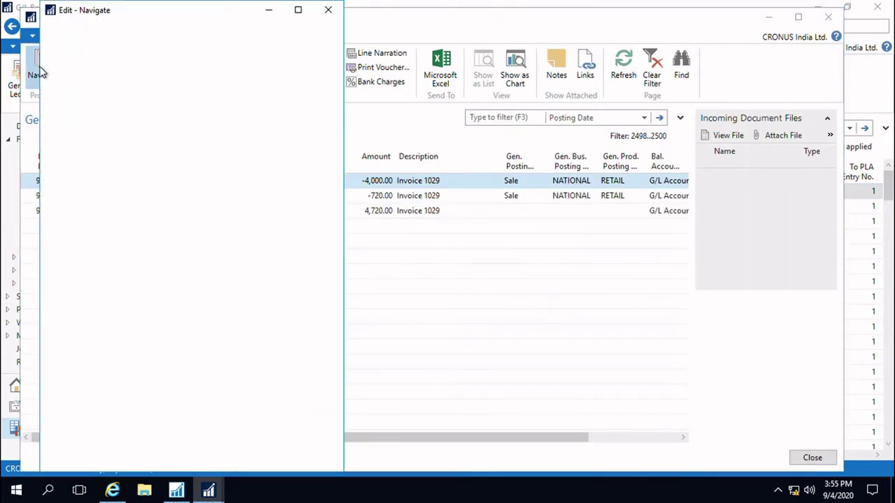
click(265, 173)
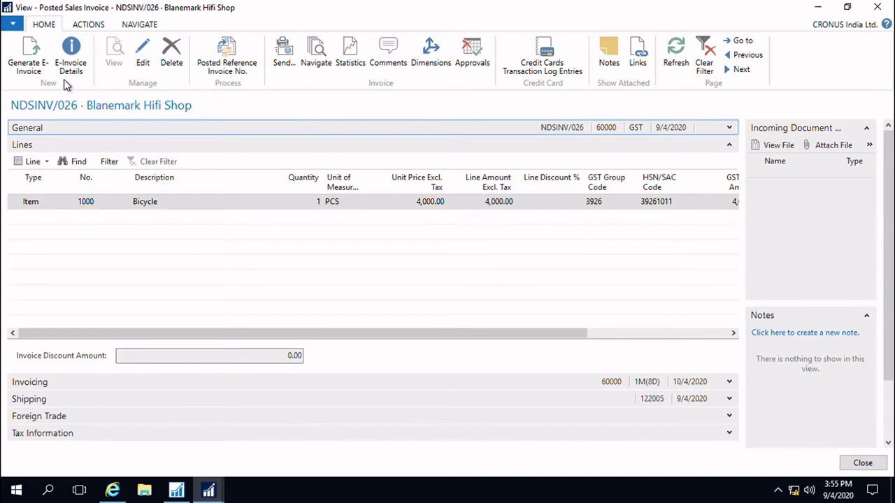
click(71, 66)
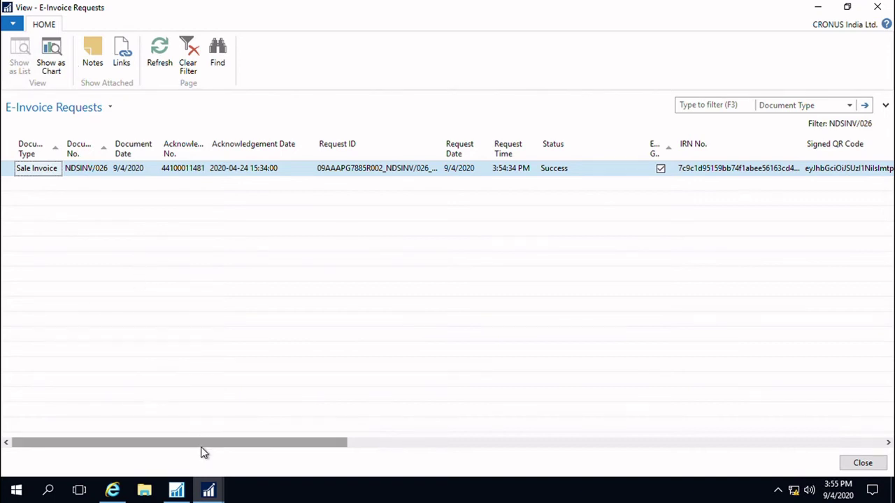
drag(202, 449, 239, 449)
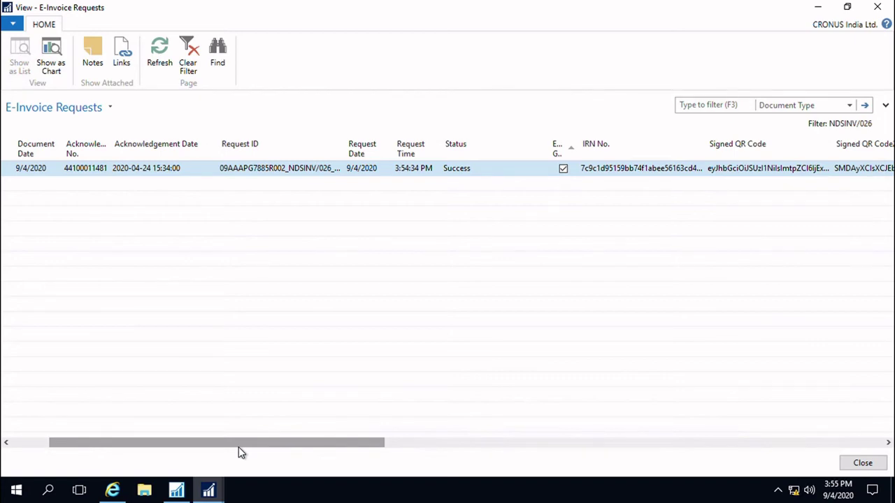
key(Escape)
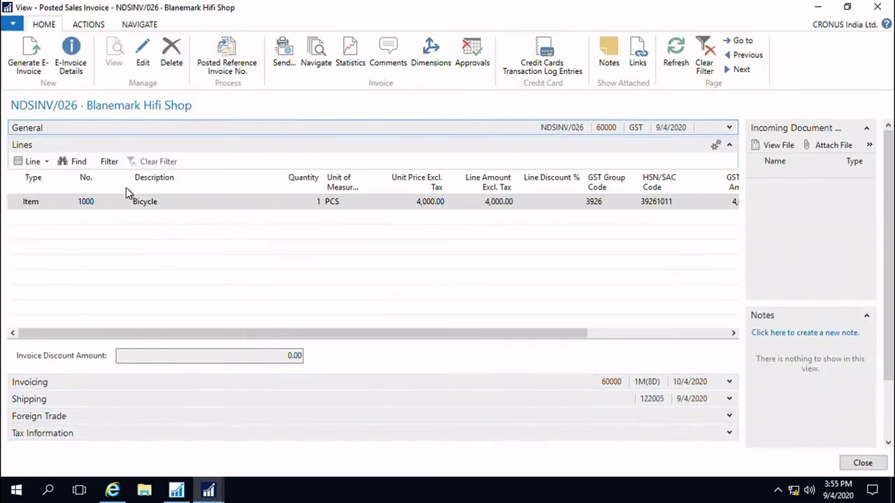
click(85, 25)
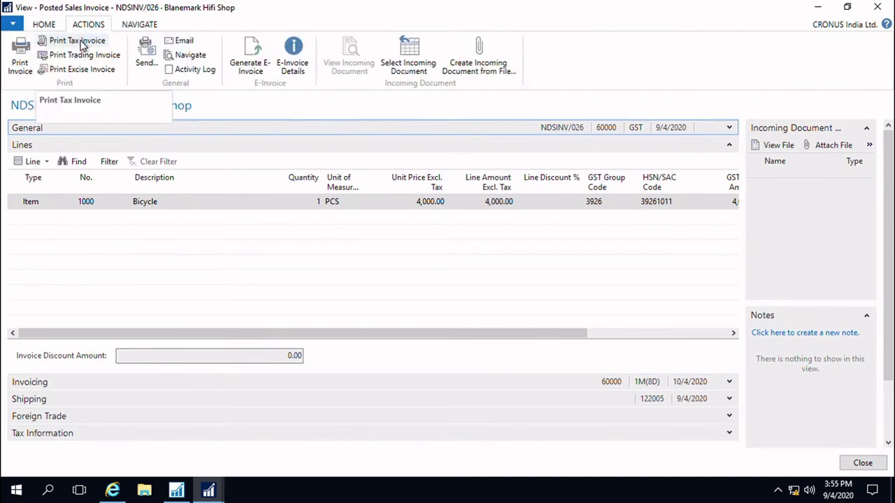
click(81, 42)
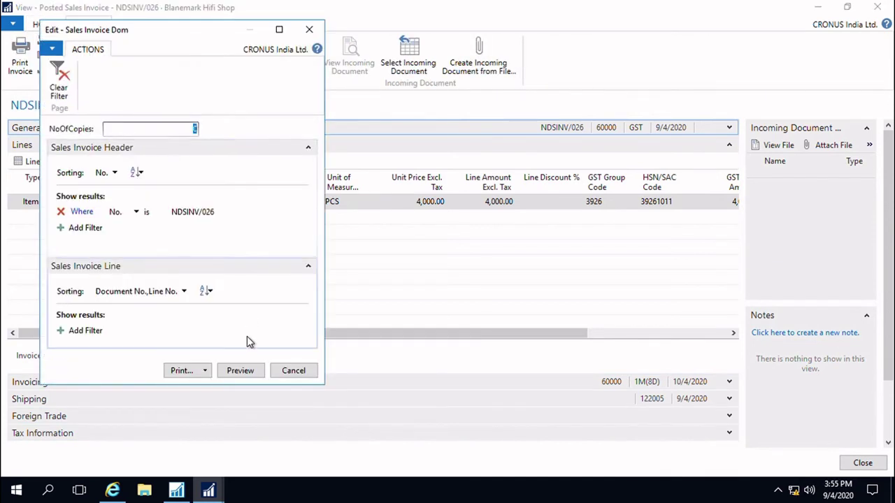
click(240, 371)
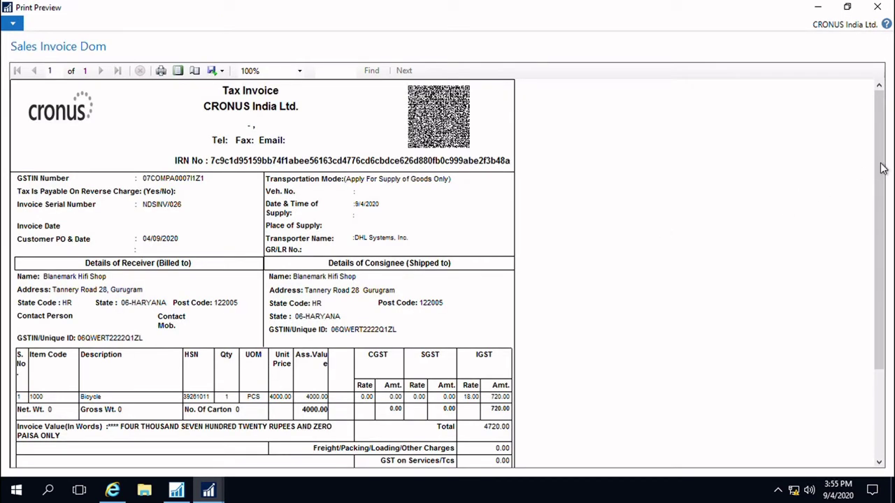
mouse_move(882, 168)
mouse_down()
mouse_move(885, 189)
mouse_move(885, 166)
mouse_up()
mouse_move(883, 164)
mouse_down()
mouse_move(882, 243)
mouse_move(887, 161)
mouse_up()
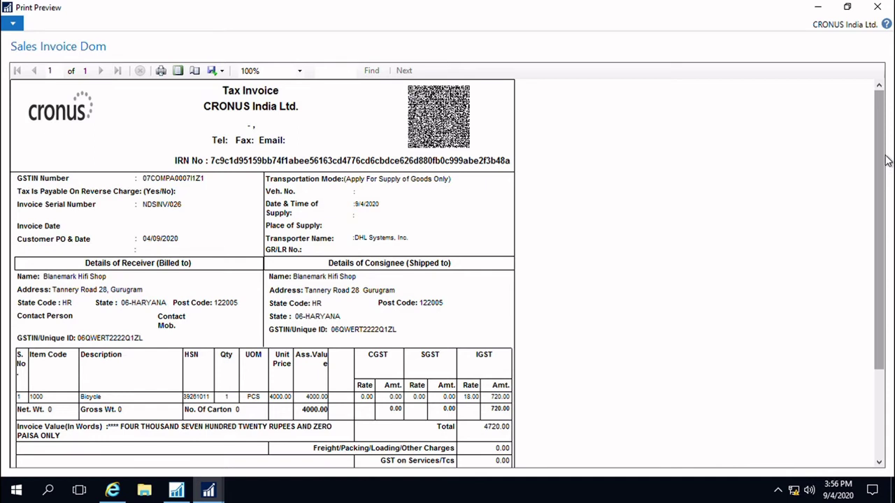
key(Escape)
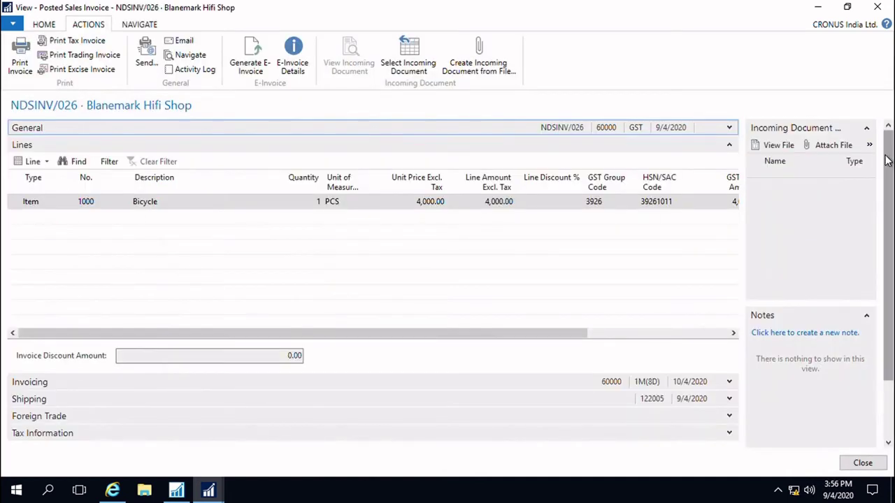
Attempt to regenerate NDSINV/026's e-invoice, dismiss the 'already generated' error, and close the windows
click(50, 28)
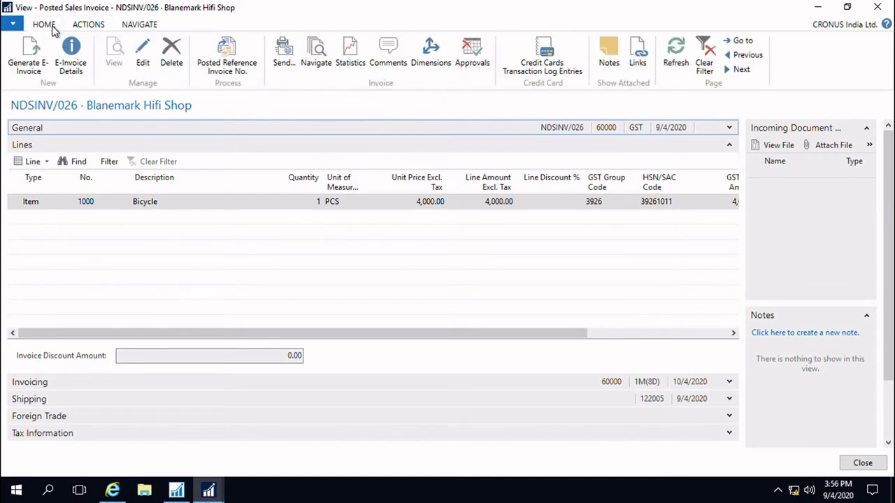
click(30, 77)
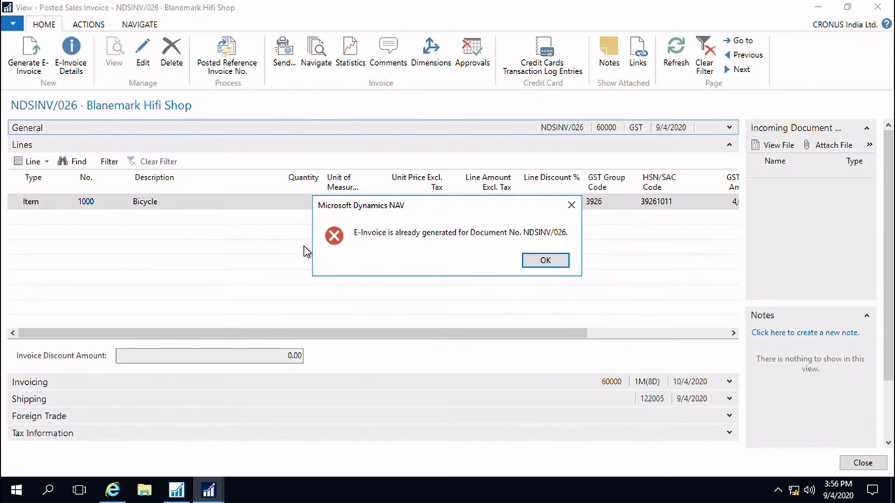
click(535, 267)
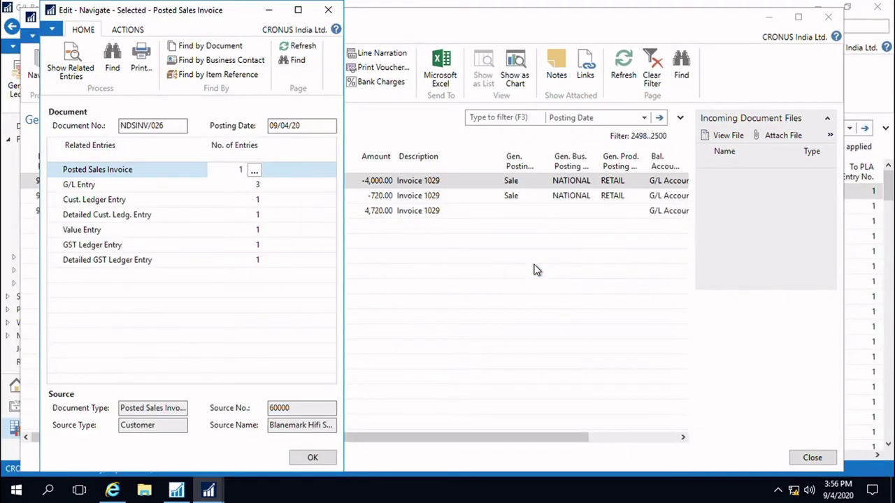
key(Escape)
key(Escape)
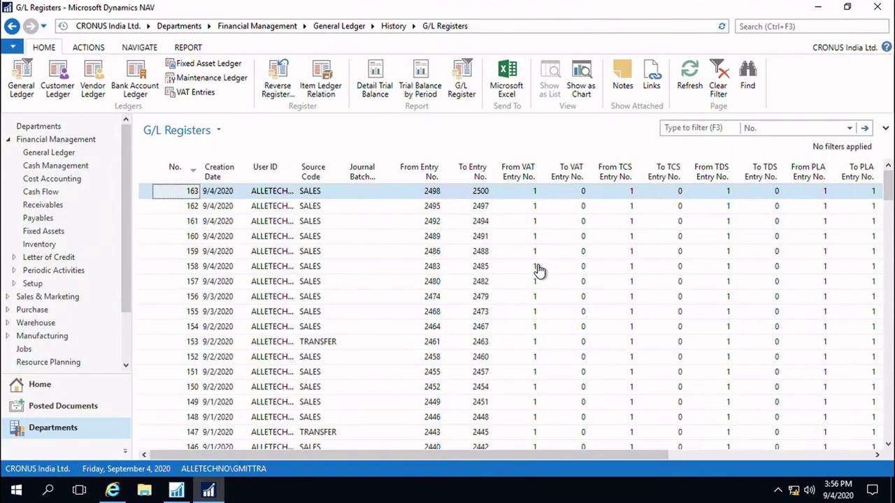
click(40, 385)
Check the E-Invoice Request - Success list sorted by Document Date, newest first, then close it
click(32, 126)
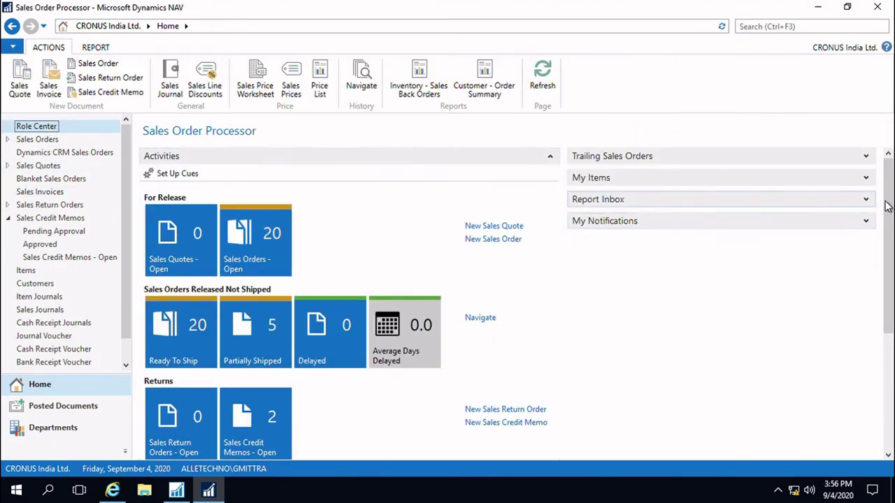
drag(886, 206, 885, 289)
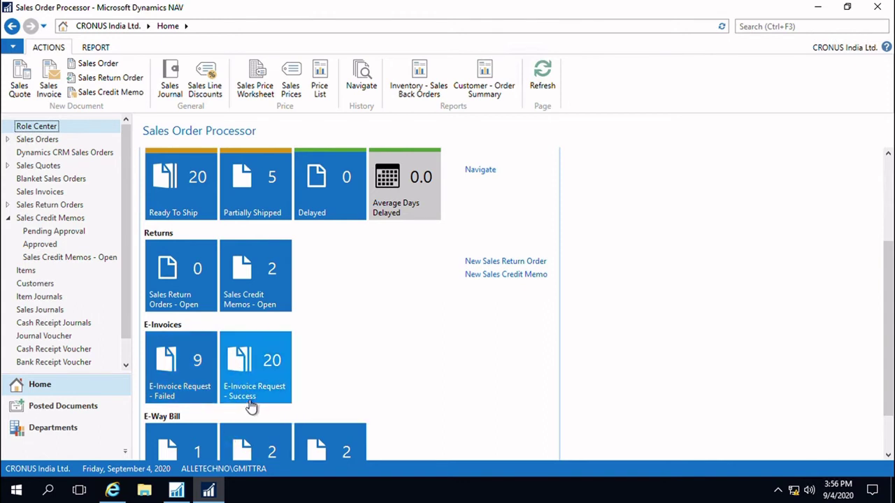
click(249, 397)
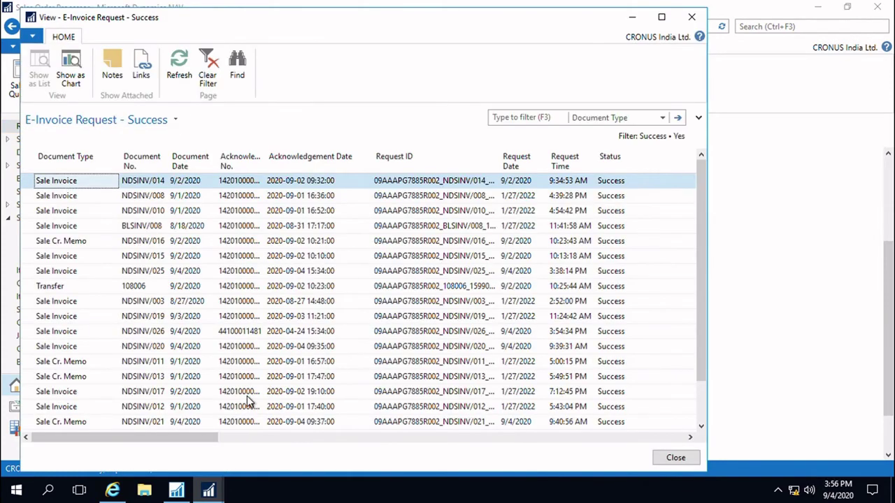
click(191, 166)
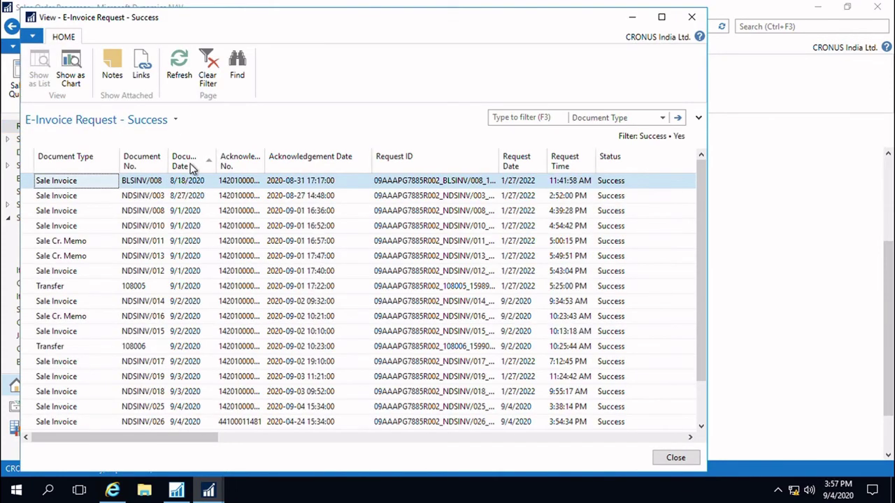
click(190, 166)
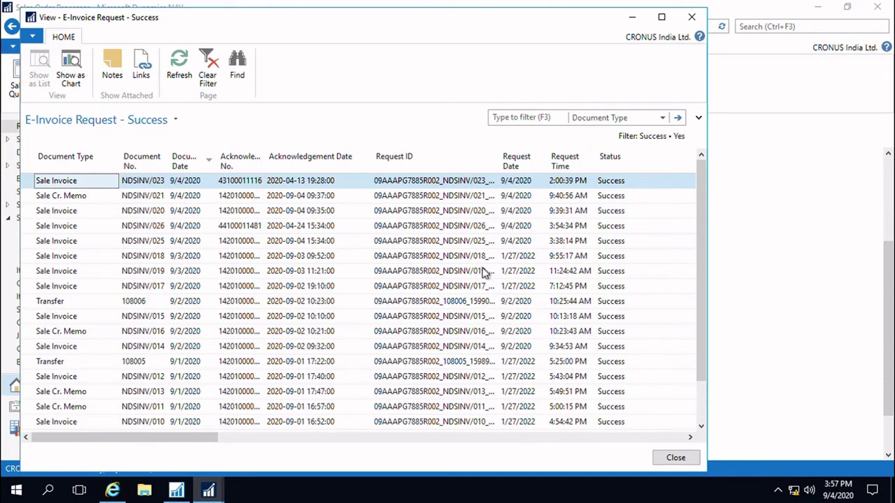
key(Escape)
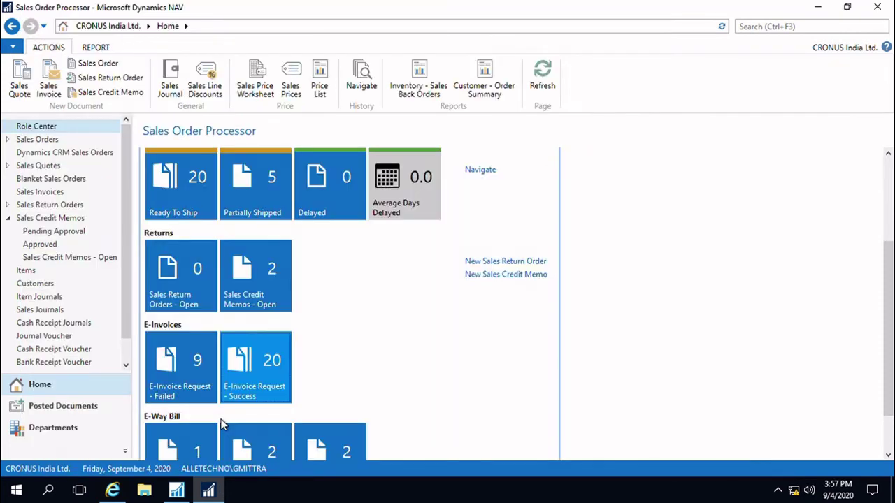
click(165, 383)
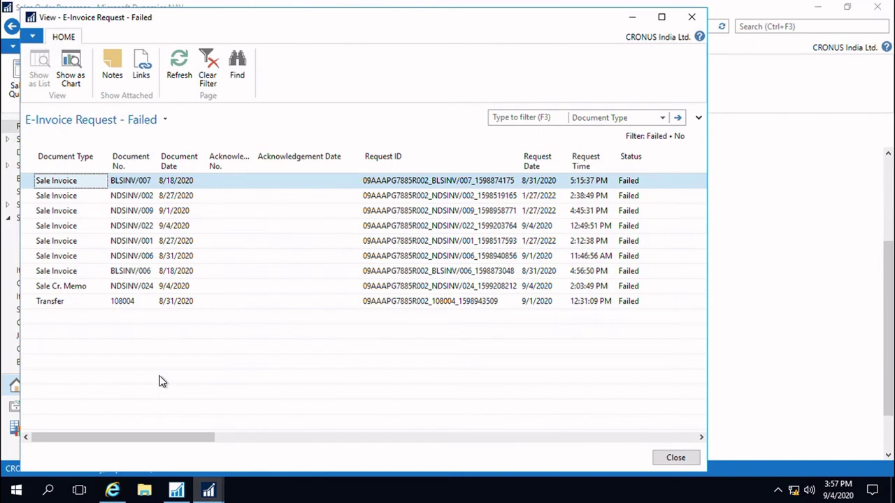
drag(147, 440, 539, 450)
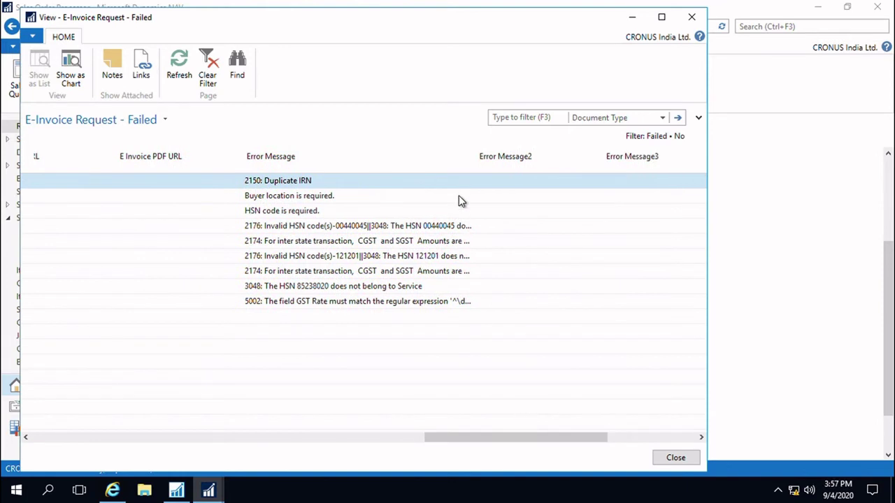
drag(478, 163, 530, 158)
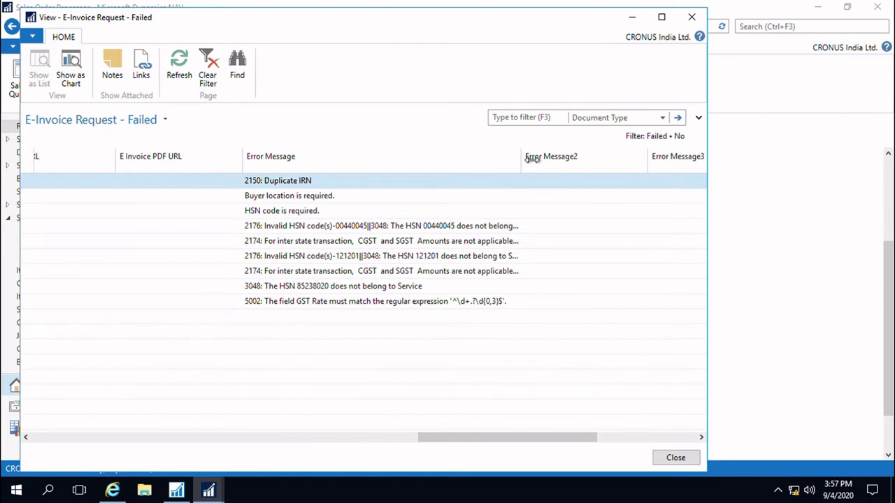
mouse_move(703, 340)
drag(506, 441, 577, 449)
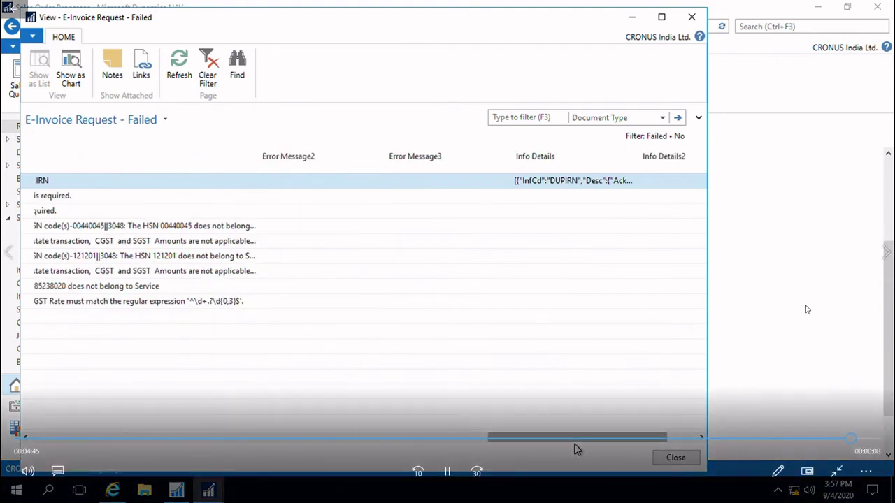
click(675, 459)
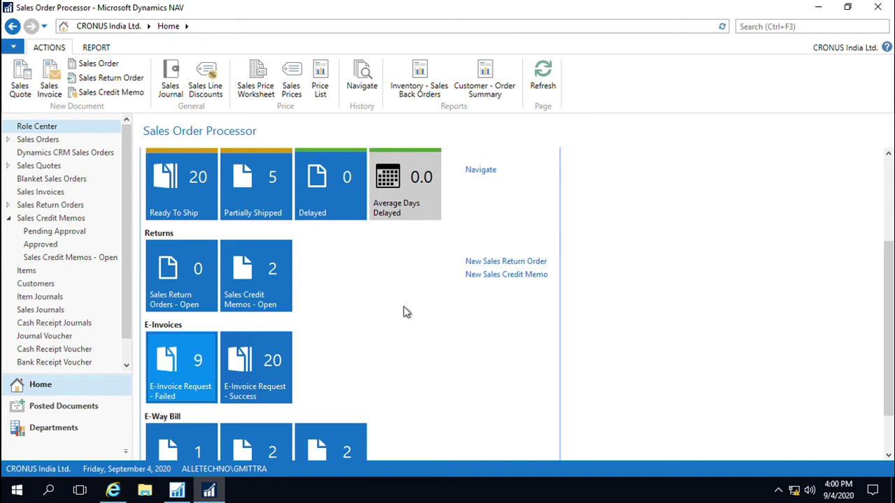
Search 'sales cre' and open credit memo 1006 for Blanemark Hifi Shop
click(764, 28)
text(sal)
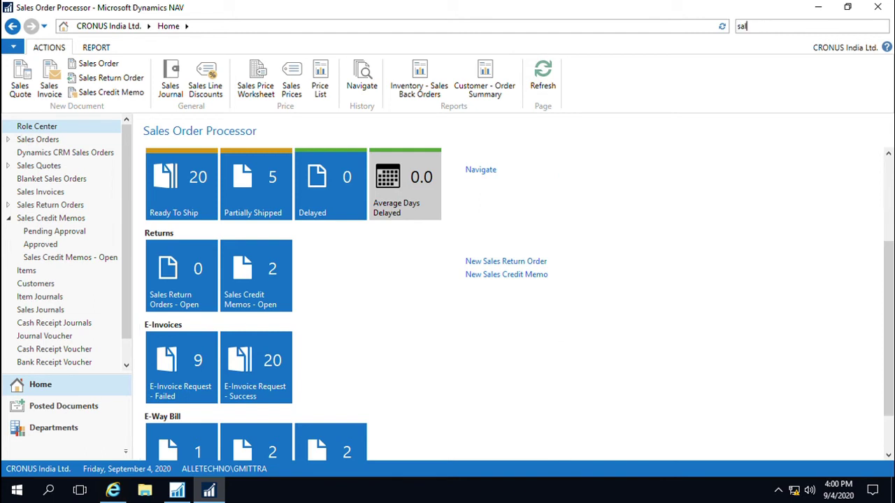
text(es cr)
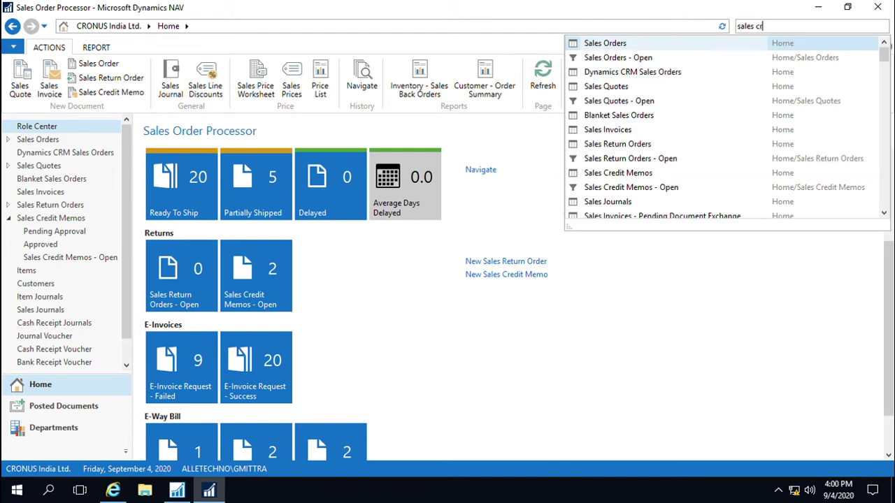
text(e)
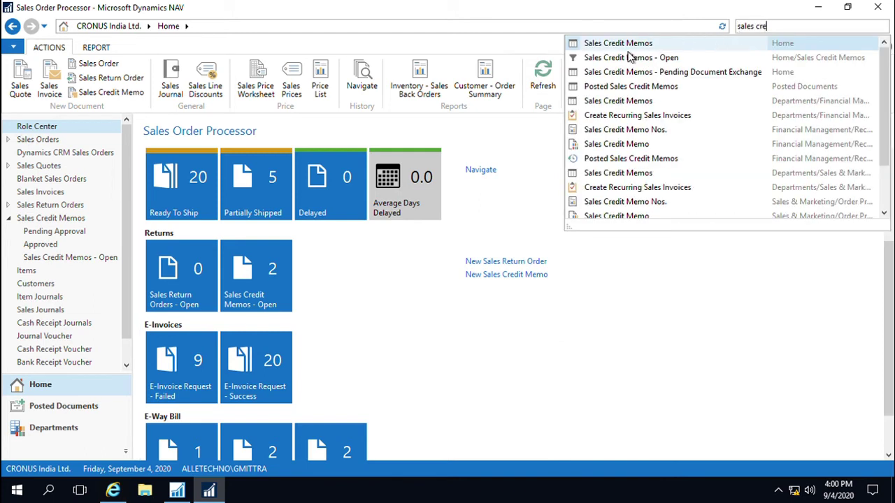
click(622, 43)
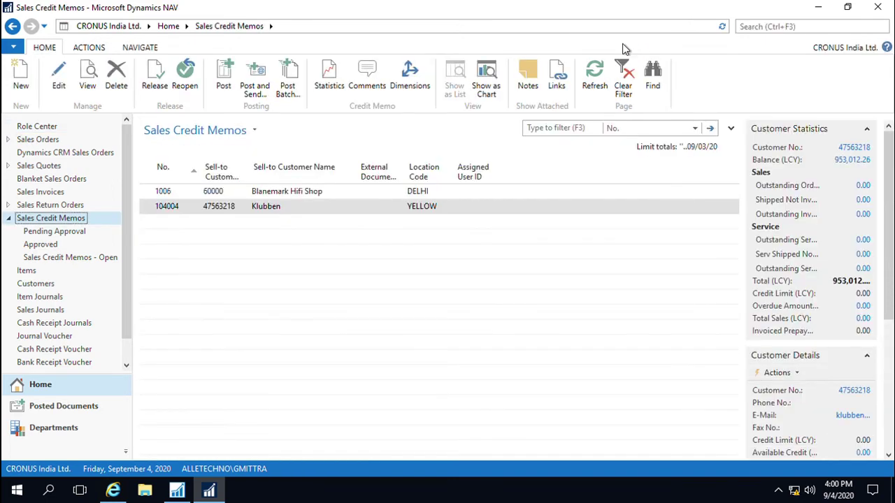
double_click(169, 193)
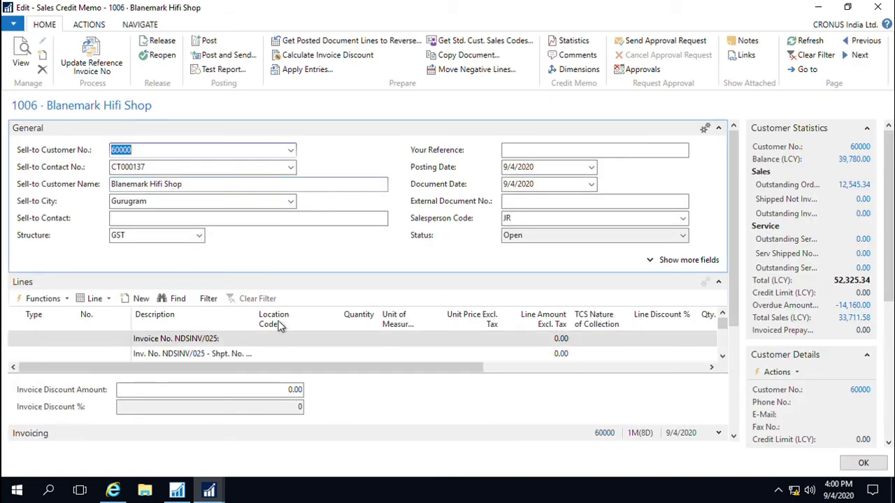
Review credit memo 1006's lines and its statistics: 720.00 GST, 4,720.00 net total
click(719, 128)
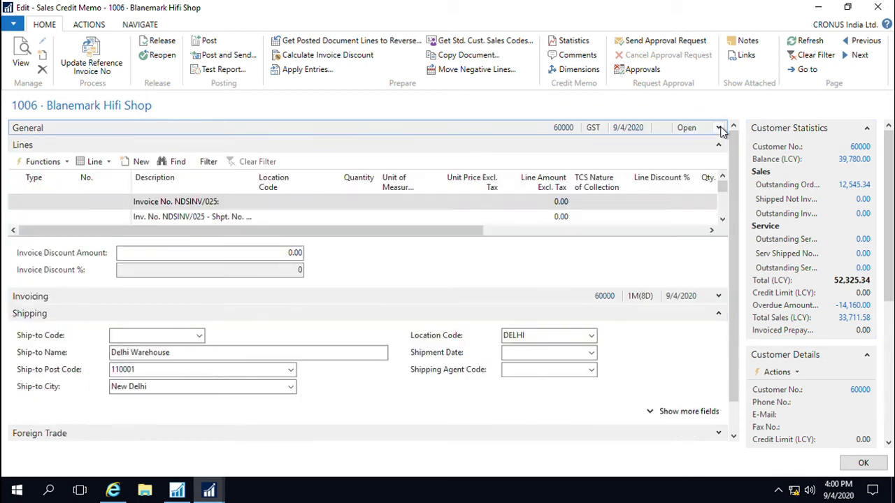
drag(357, 232, 267, 247)
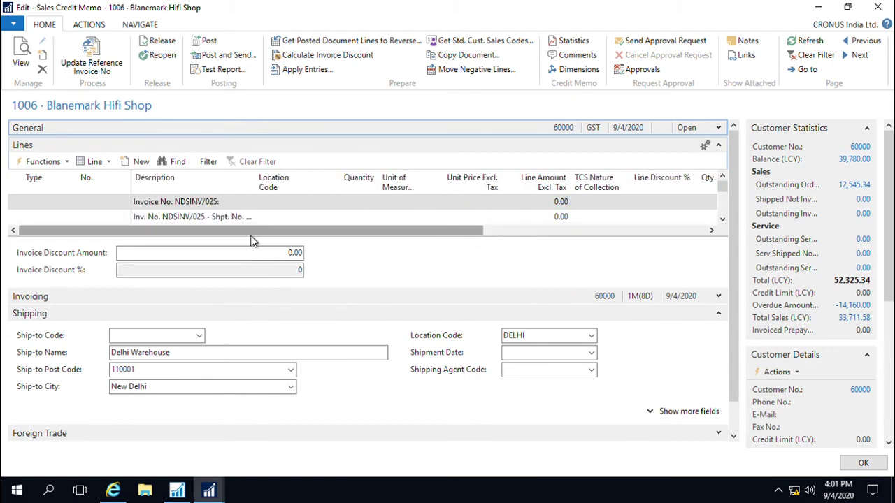
key(F7)
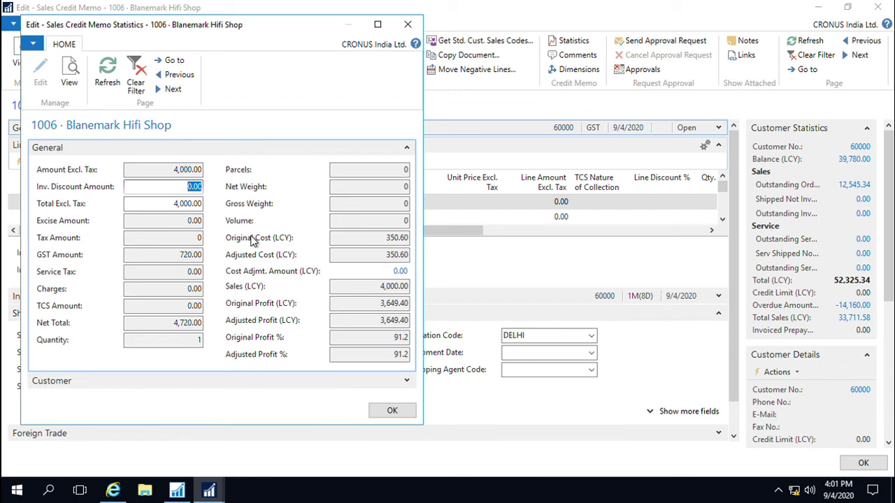
Post credit memo 1006 as NDSINV/027 and acknowledge the e-invoice generated message
key(Escape)
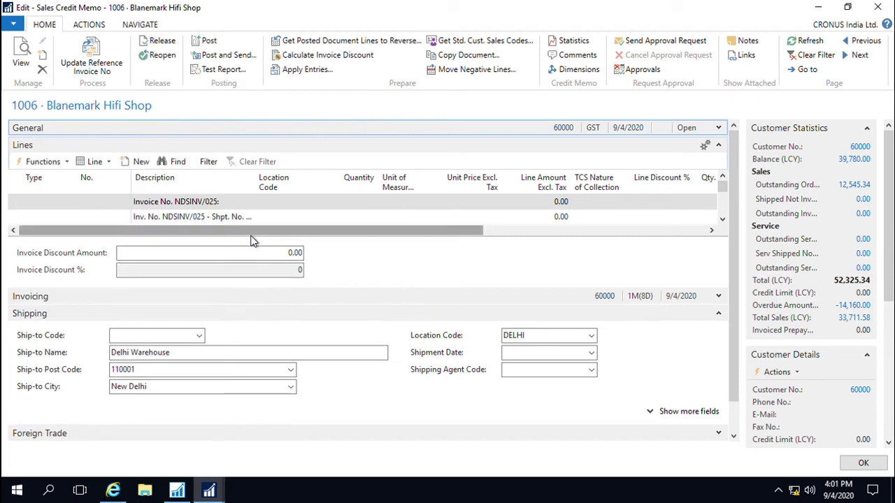
click(208, 43)
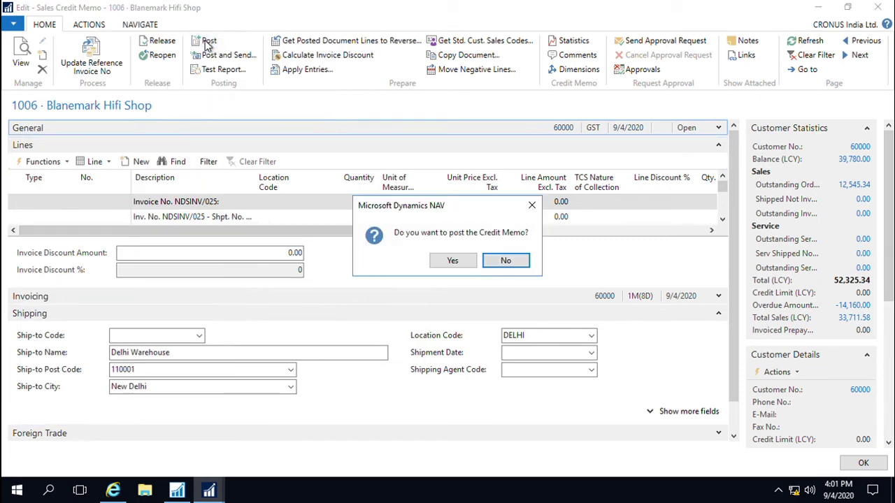
click(452, 260)
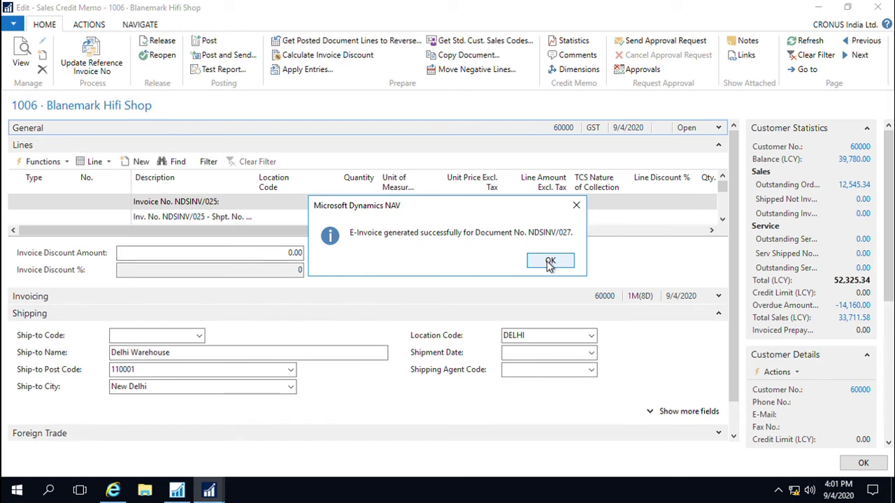
click(551, 262)
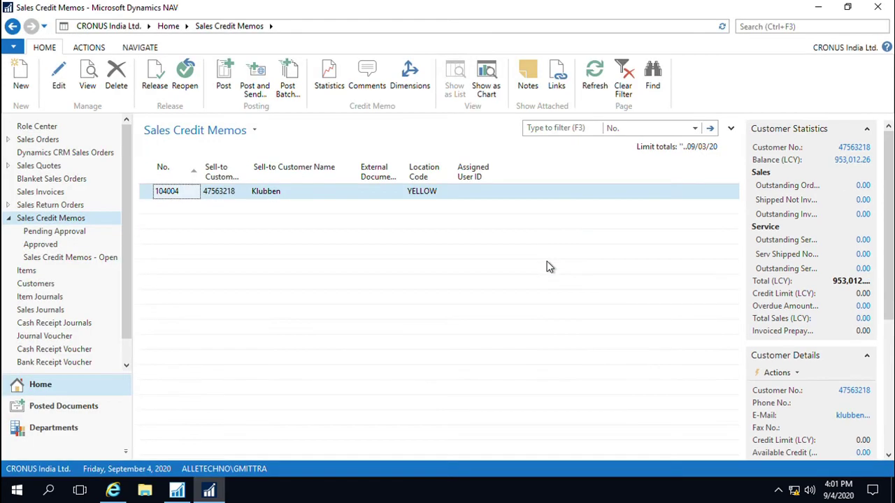
Confirm NDSINV/027 in the E-Invoice Request - Success list sorted by Document No. descending
click(32, 128)
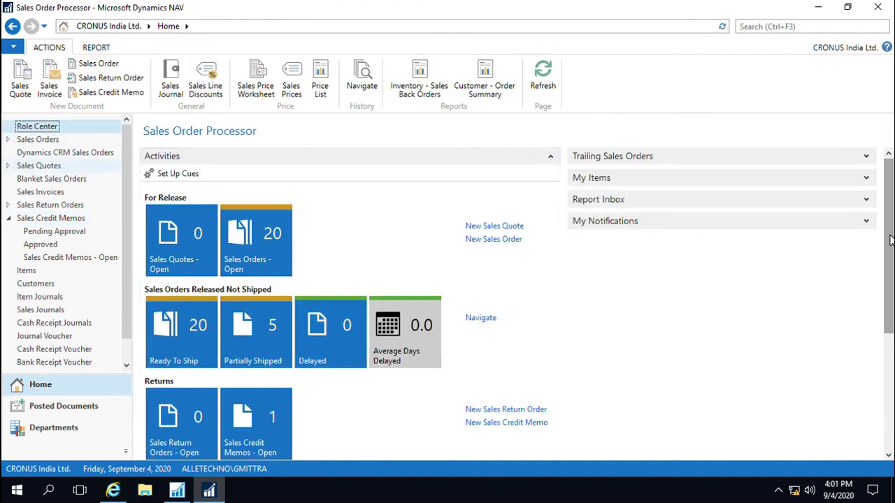
scroll(276, 367, down, 3)
click(276, 367)
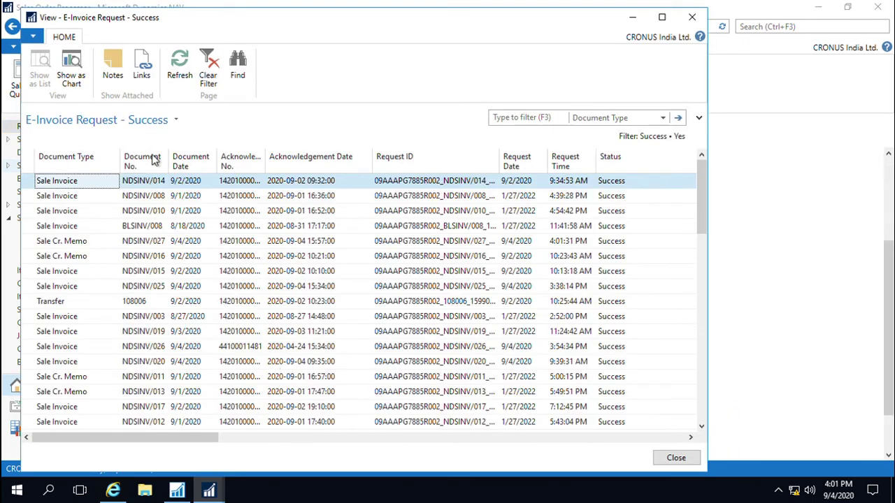
click(147, 165)
click(148, 165)
key(Right)
key(Right)
key(Right)
key(Right)
key(Right)
key(Right)
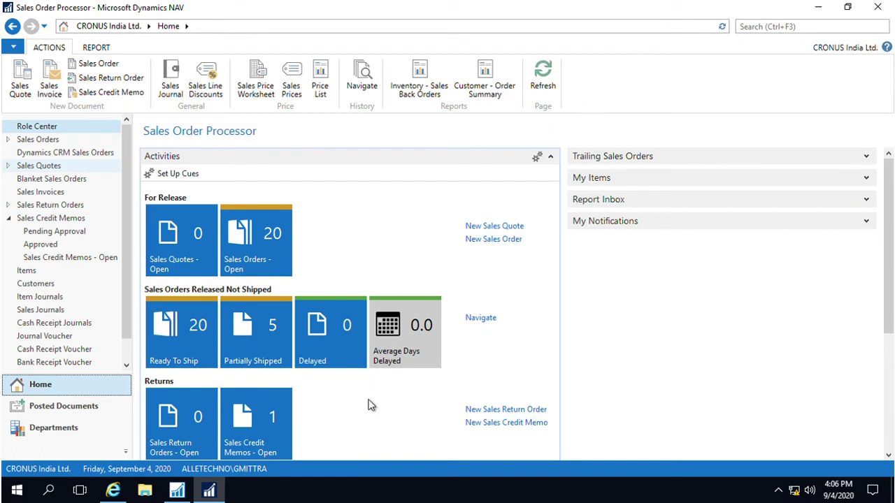
Find the Transfer Orders list and open transfer order 1014
click(773, 28)
text(tra)
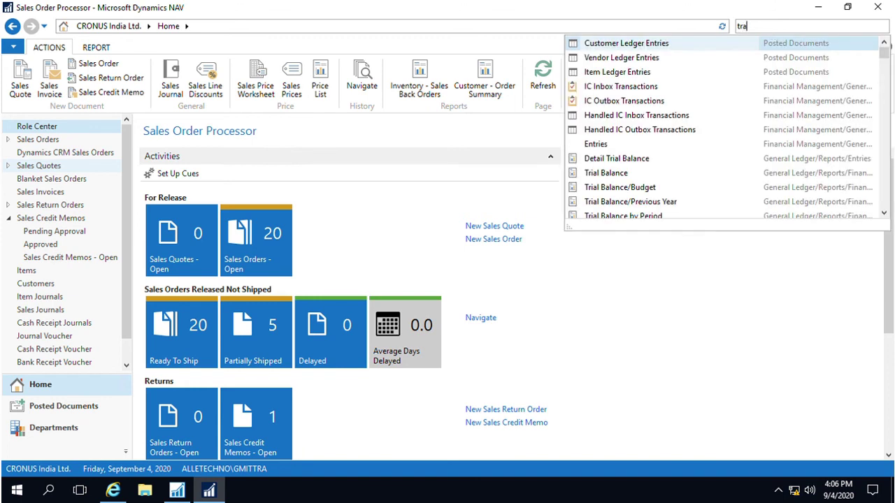
text(nsfer order)
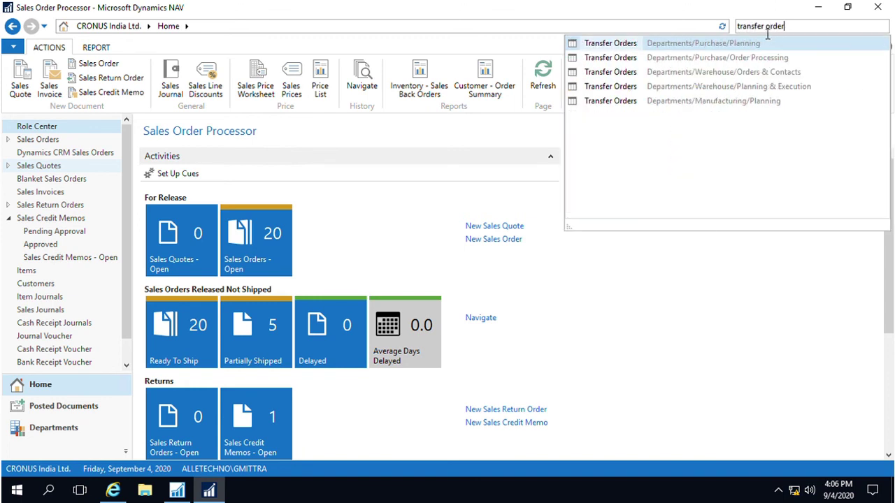
click(615, 47)
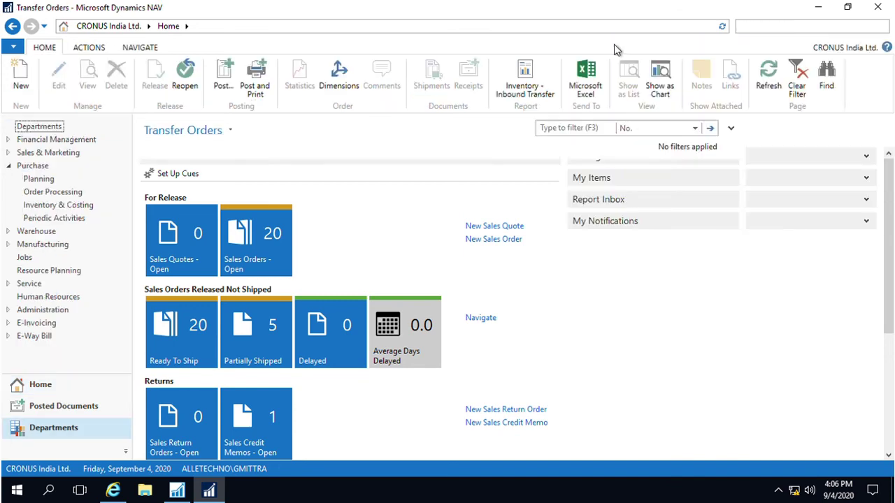
double_click(163, 371)
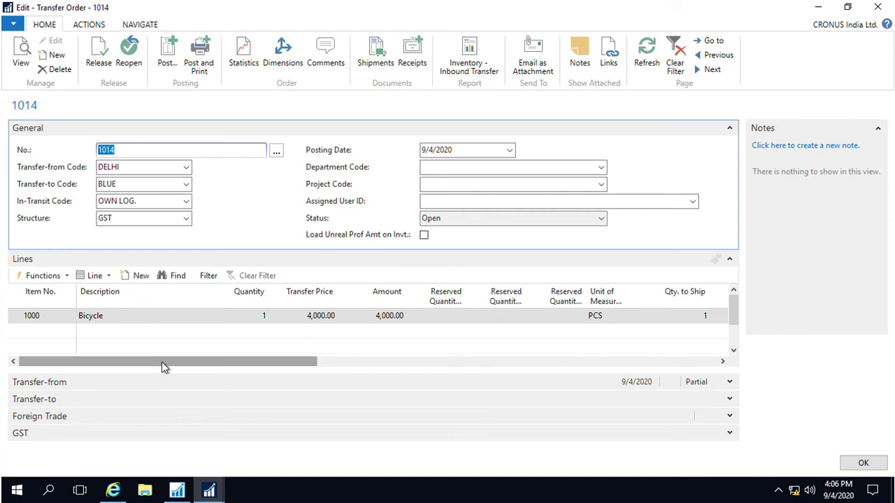
Review the Bicycle line's GST Group Code and GST Credit, showing 720.00 GST
drag(164, 362, 549, 360)
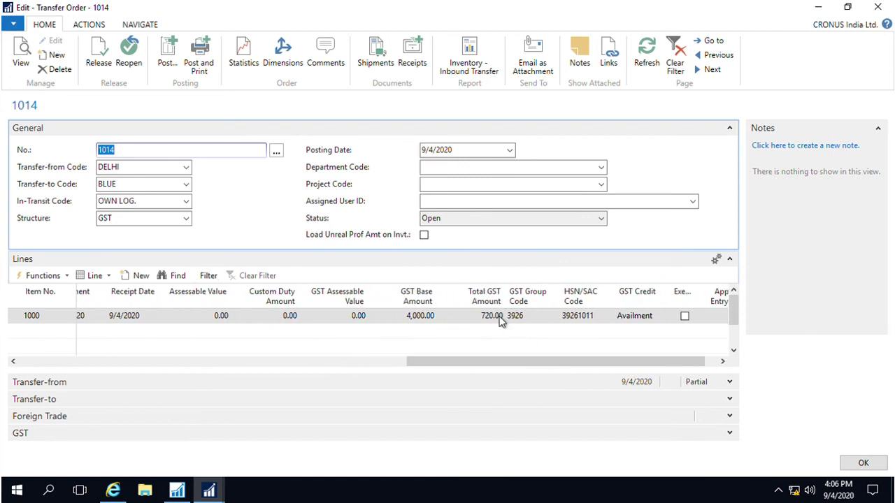
click(499, 319)
key(Tab)
key(Tab)
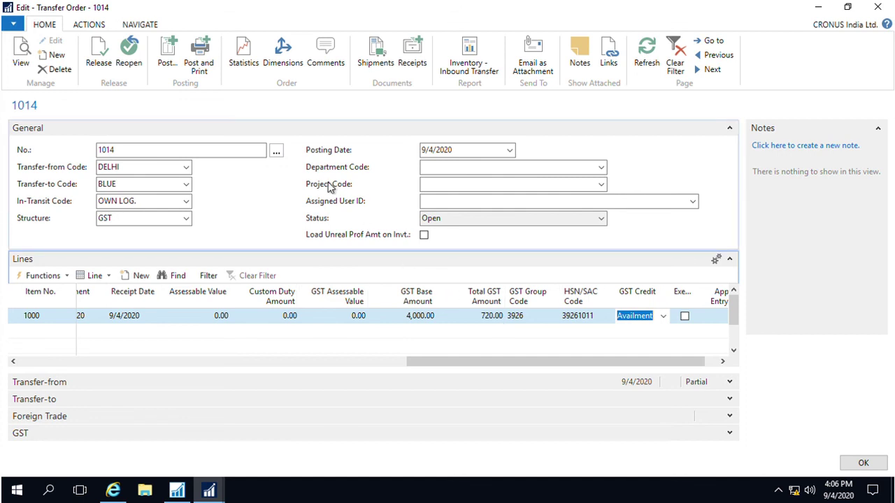
Post transfer order 1014 as Ship, acknowledge e-invoice 108007, and close the card
click(166, 63)
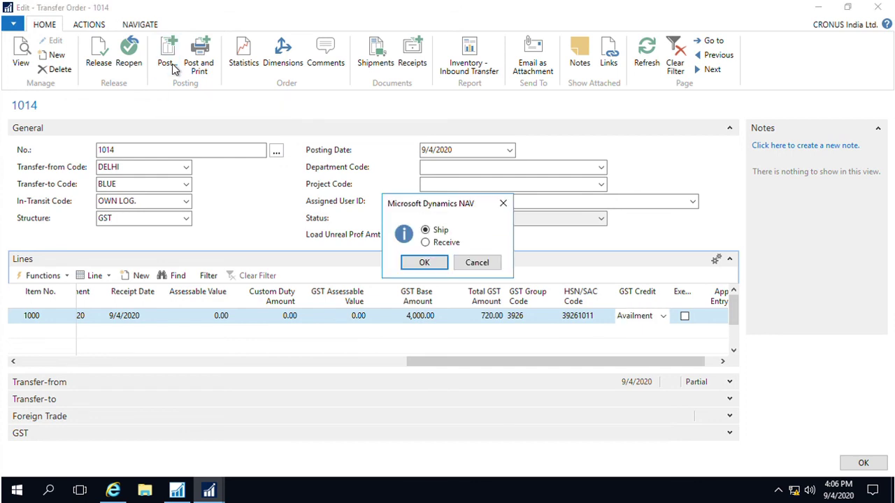
click(433, 268)
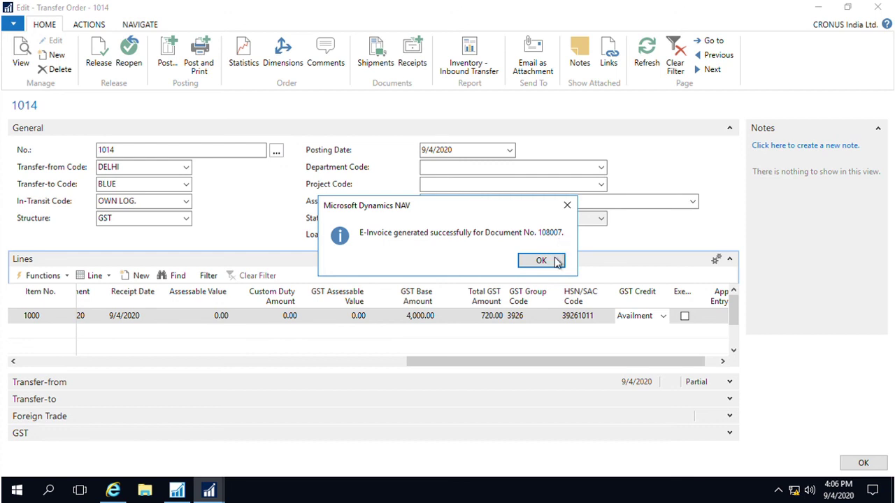
click(553, 264)
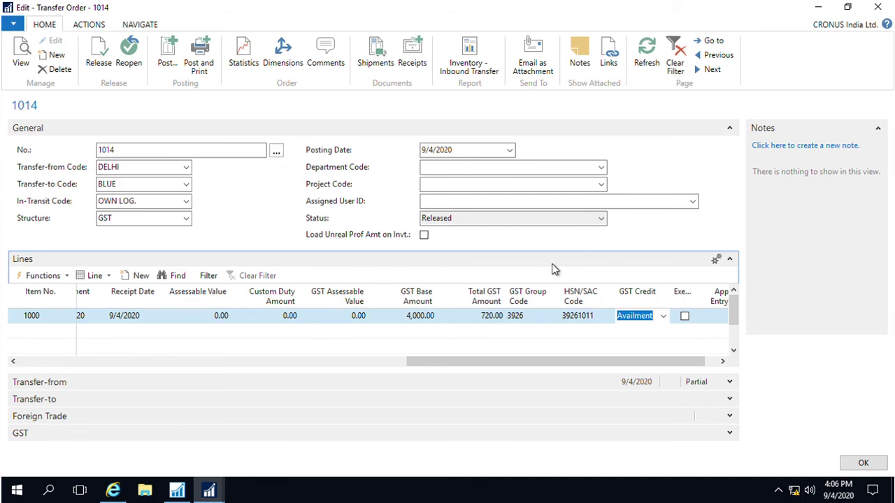
key(Escape)
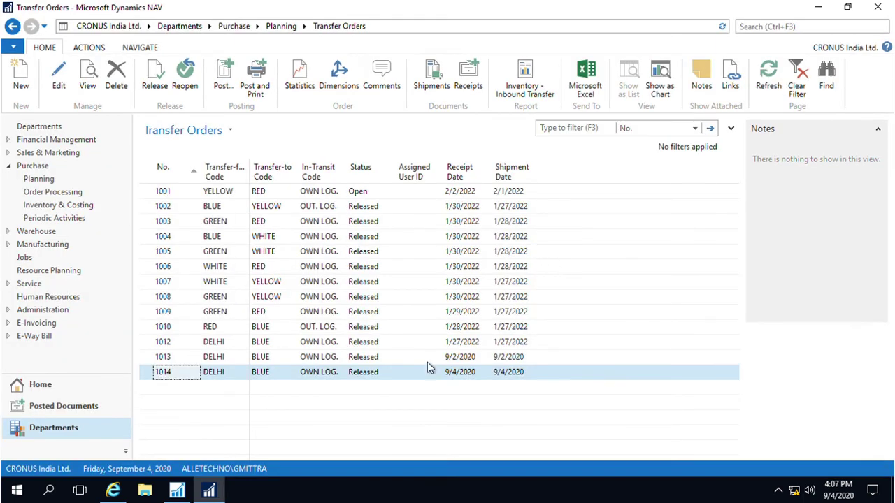
Return to Home and open the E-Invoice Request - Success list
click(24, 389)
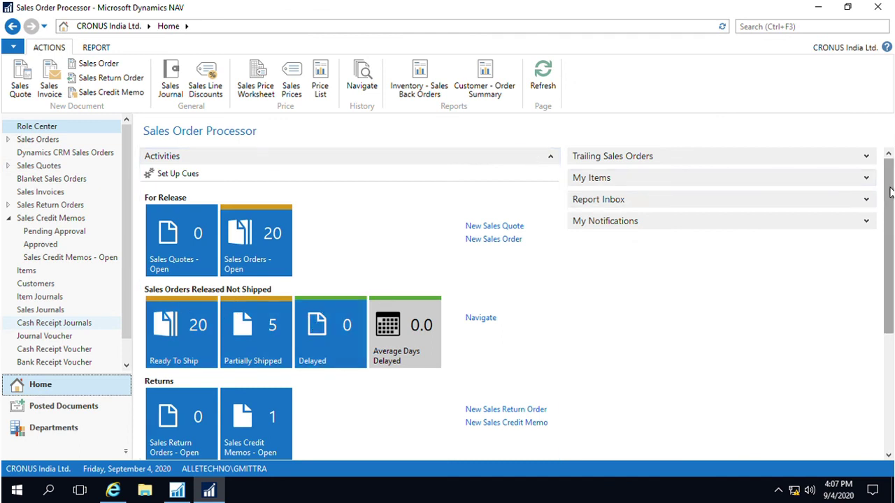
drag(890, 200, 890, 255)
click(287, 404)
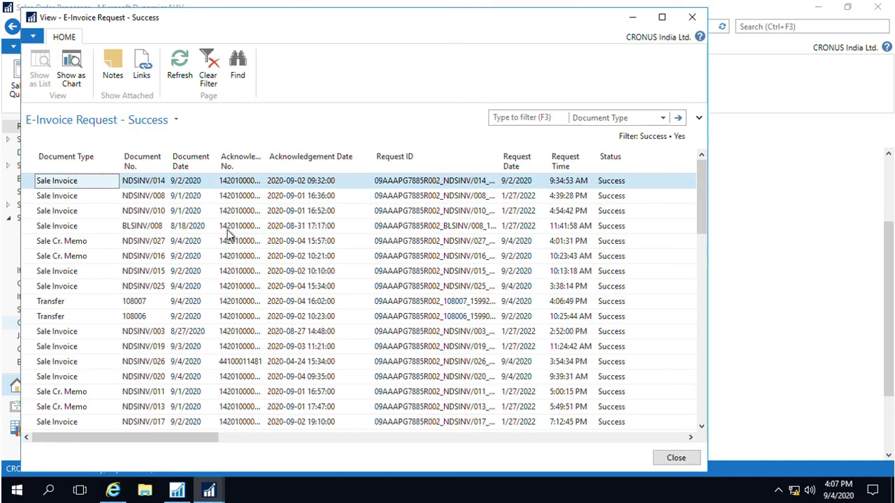
Sort by Document Date descending and check the Transfer 108007 entry's IRN
click(191, 168)
click(191, 168)
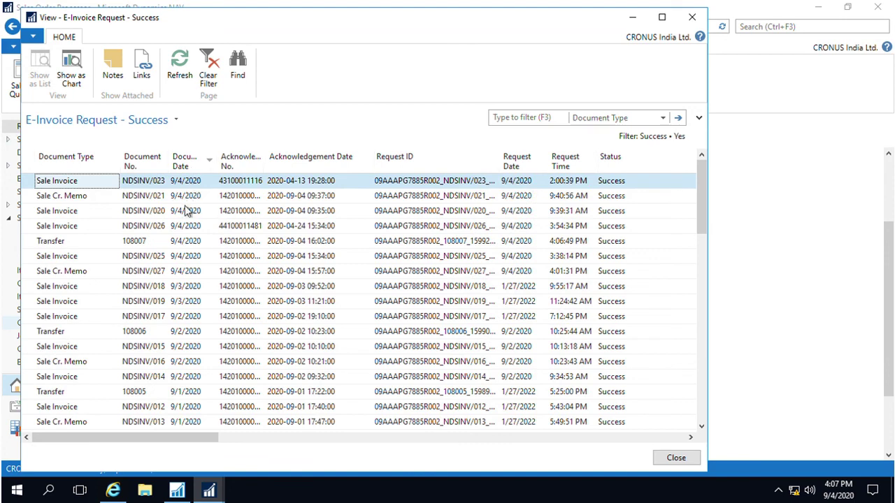
click(185, 242)
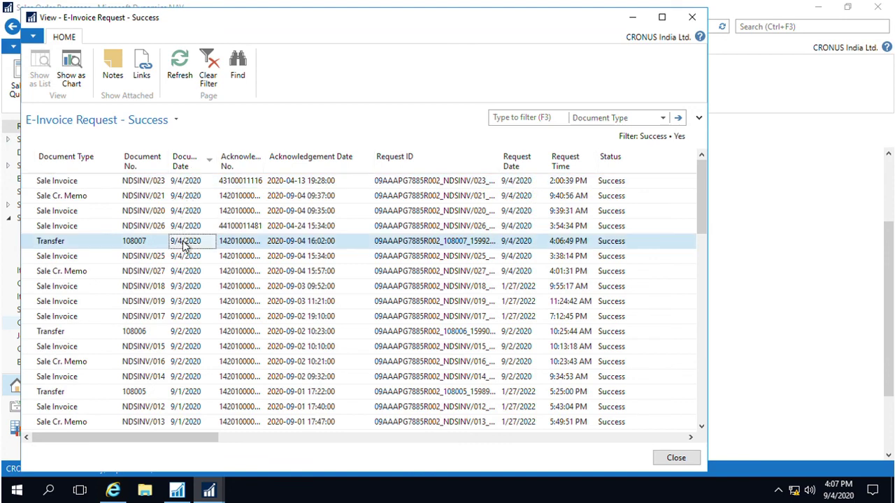
key(Right)
key(Right)
key(Right)
key(Right)
key(Right)
key(Right)
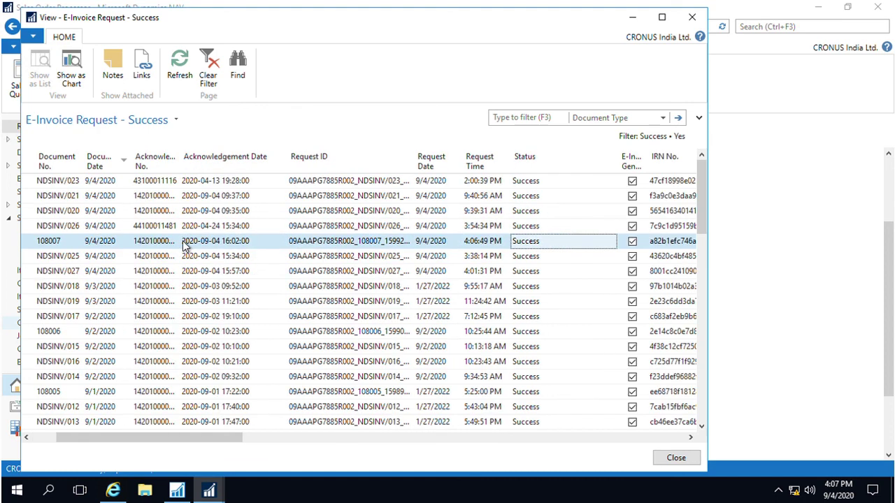